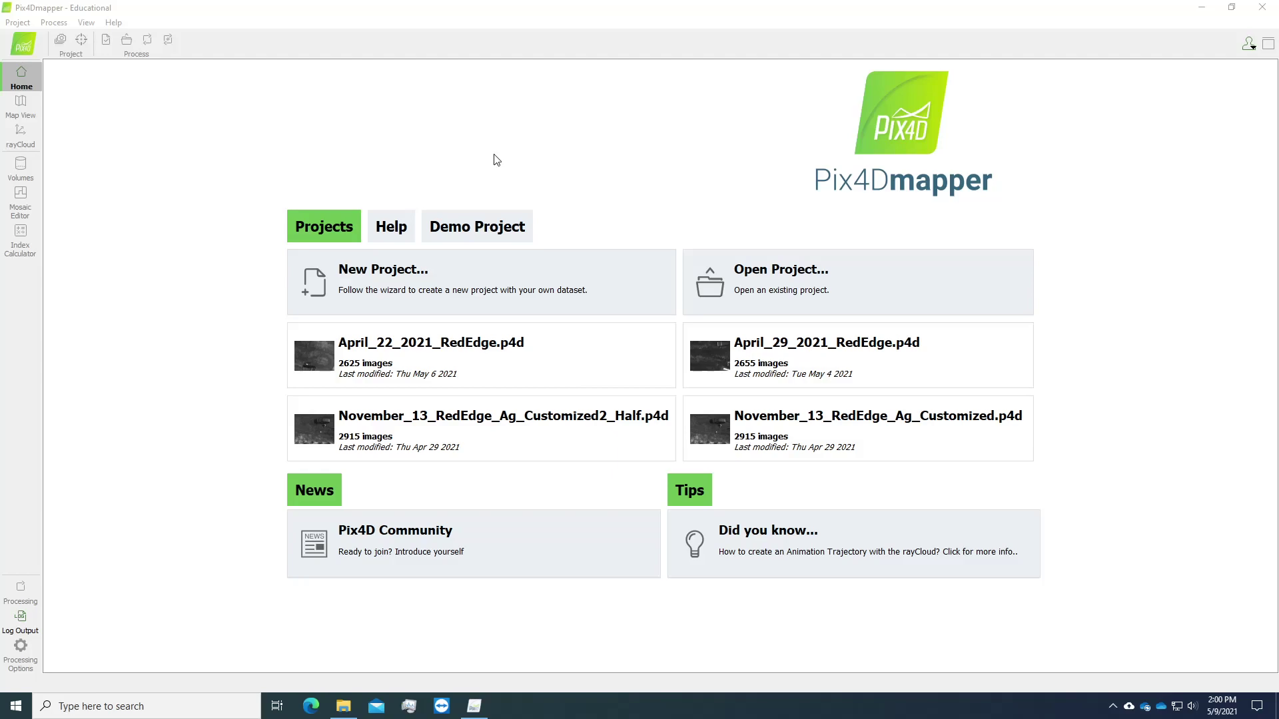
Start a new Pix4Dmapper project named April_13_2021_RedEdge in C:\pix4d.
left_click(432, 142)
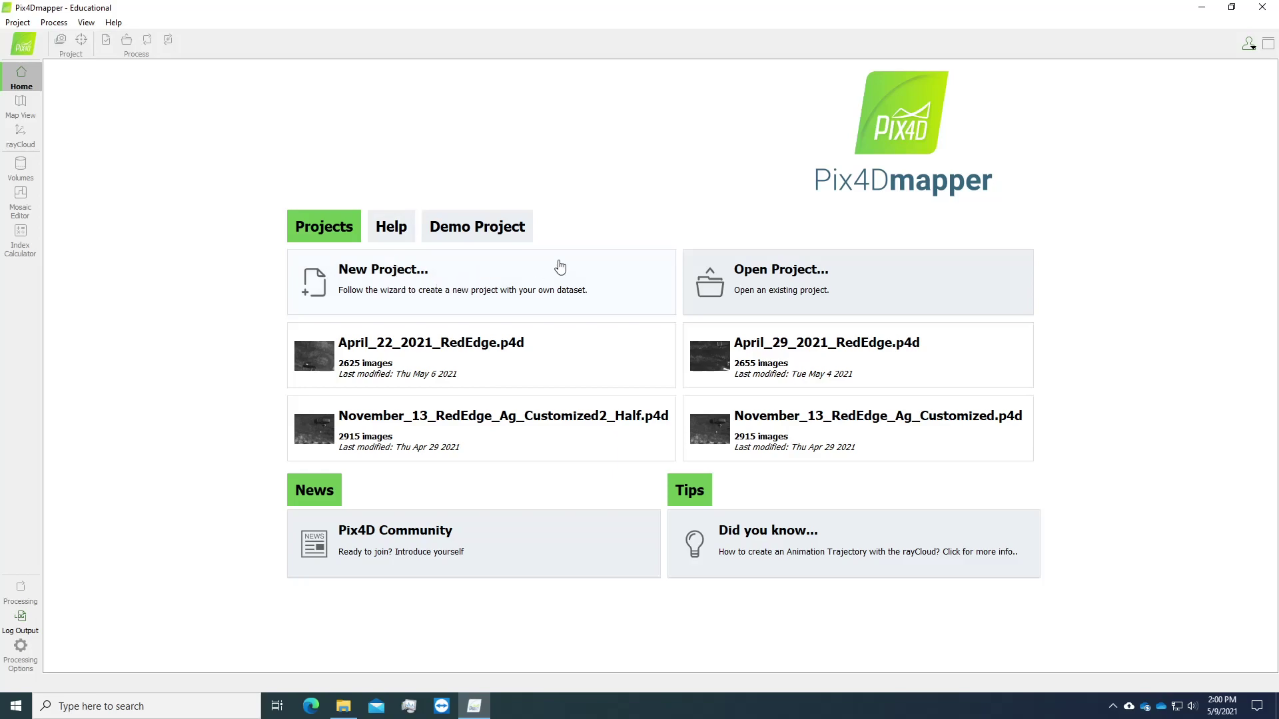
left_click(439, 284)
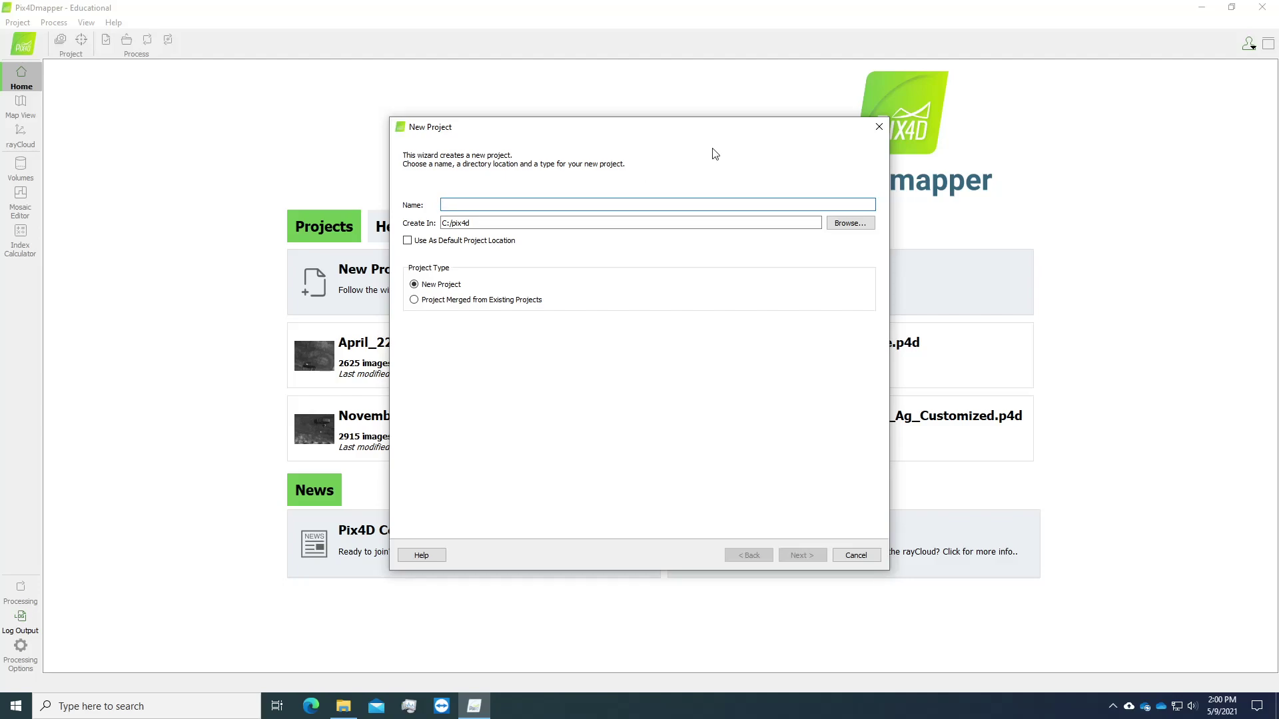
type("April_13_2021")
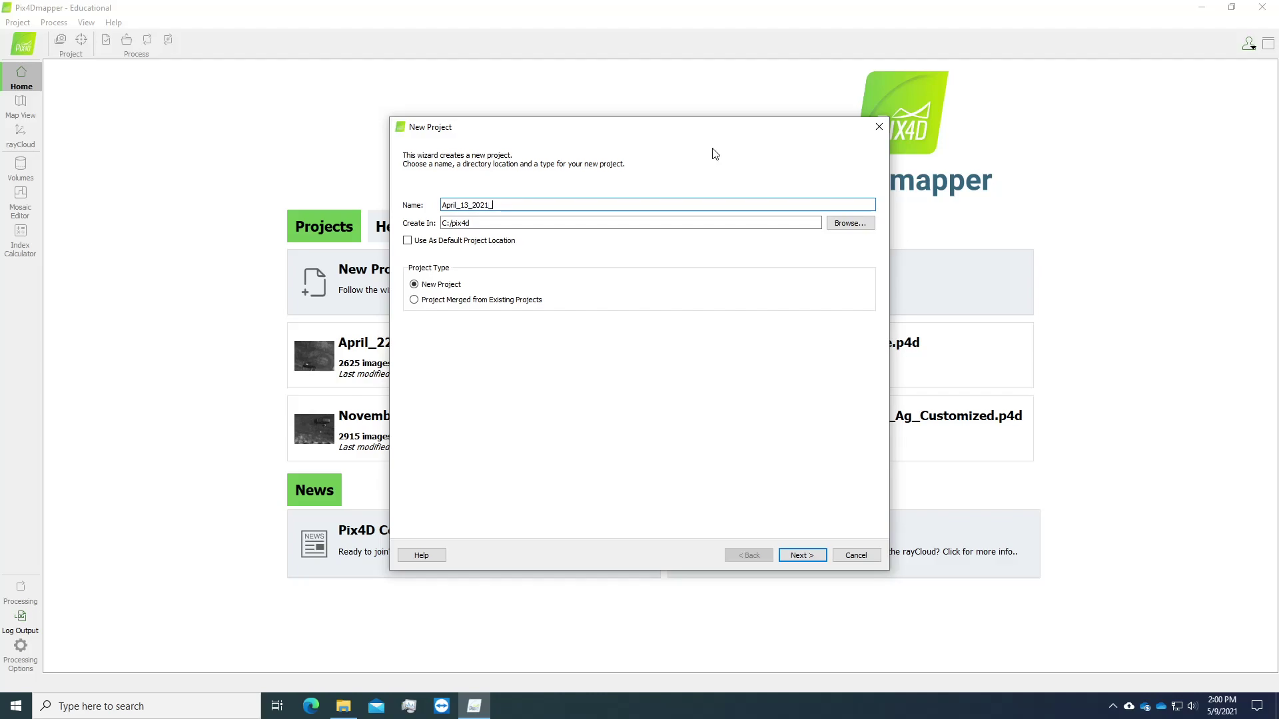
type("_RedEdge")
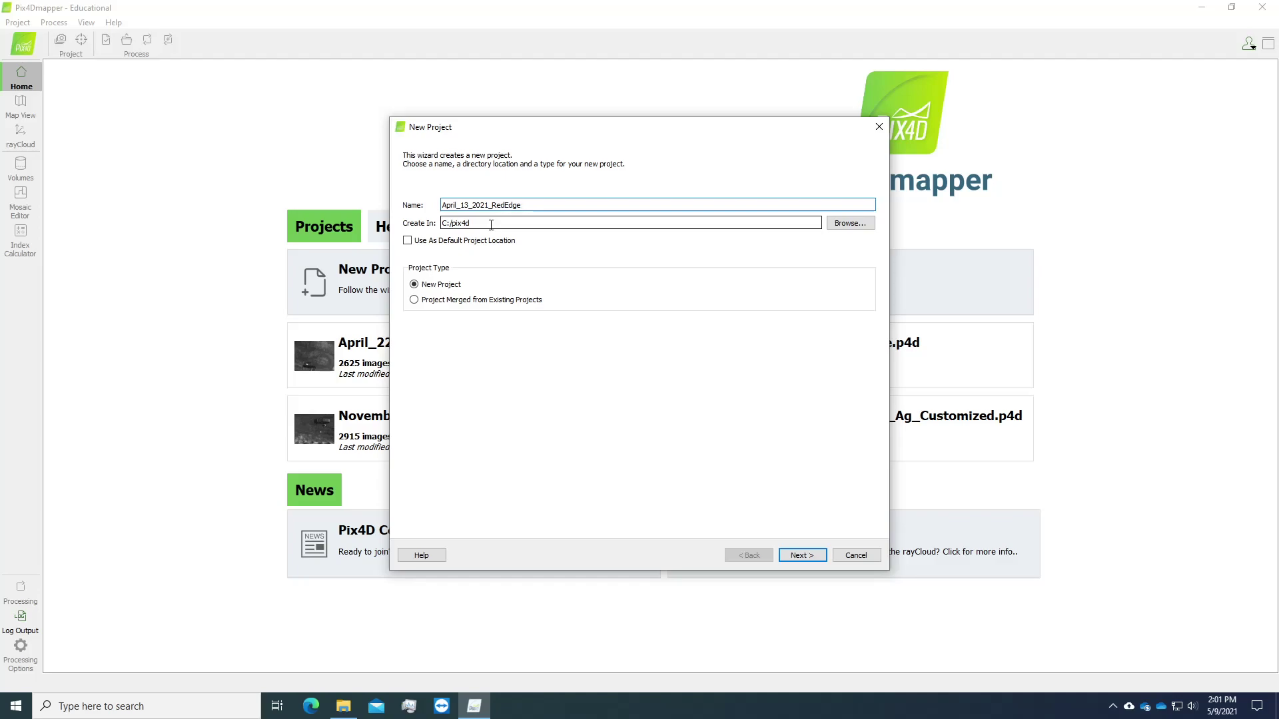
Browse for images in DATA (E:) > 2020 Switchgrass Season > April_13_2021 > RedEdge.
left_click(802, 556)
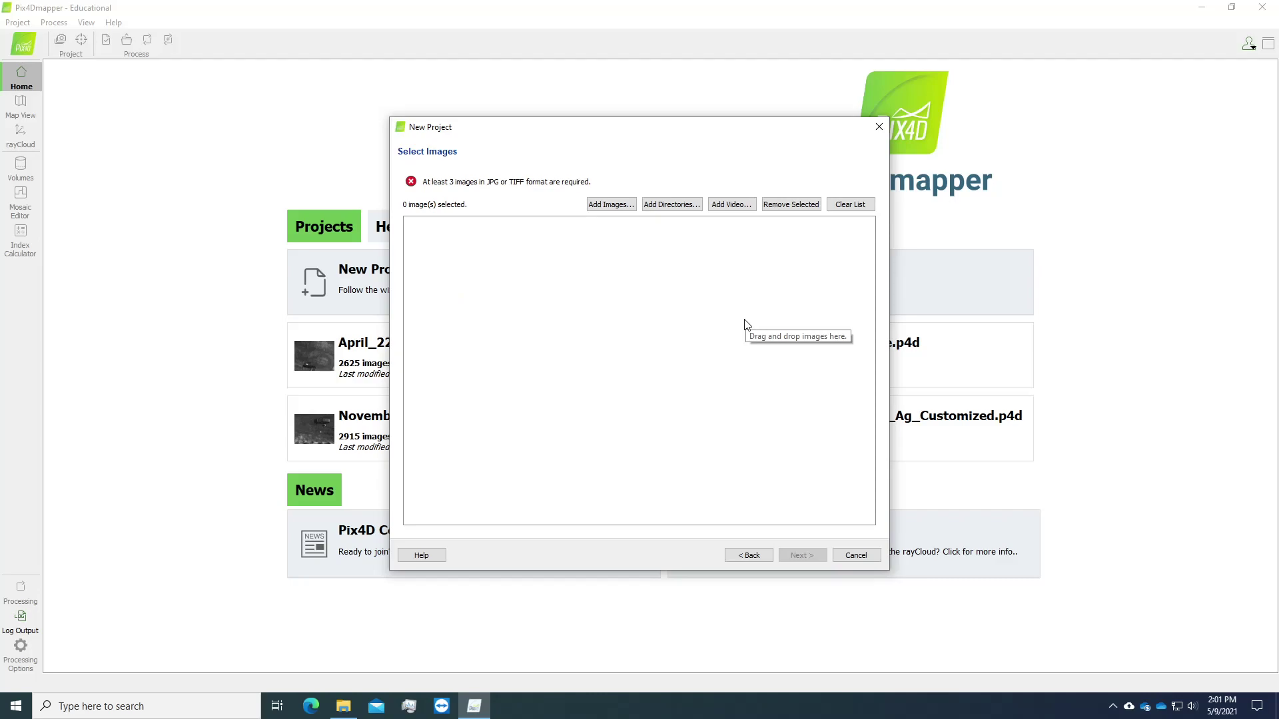
left_click(617, 206)
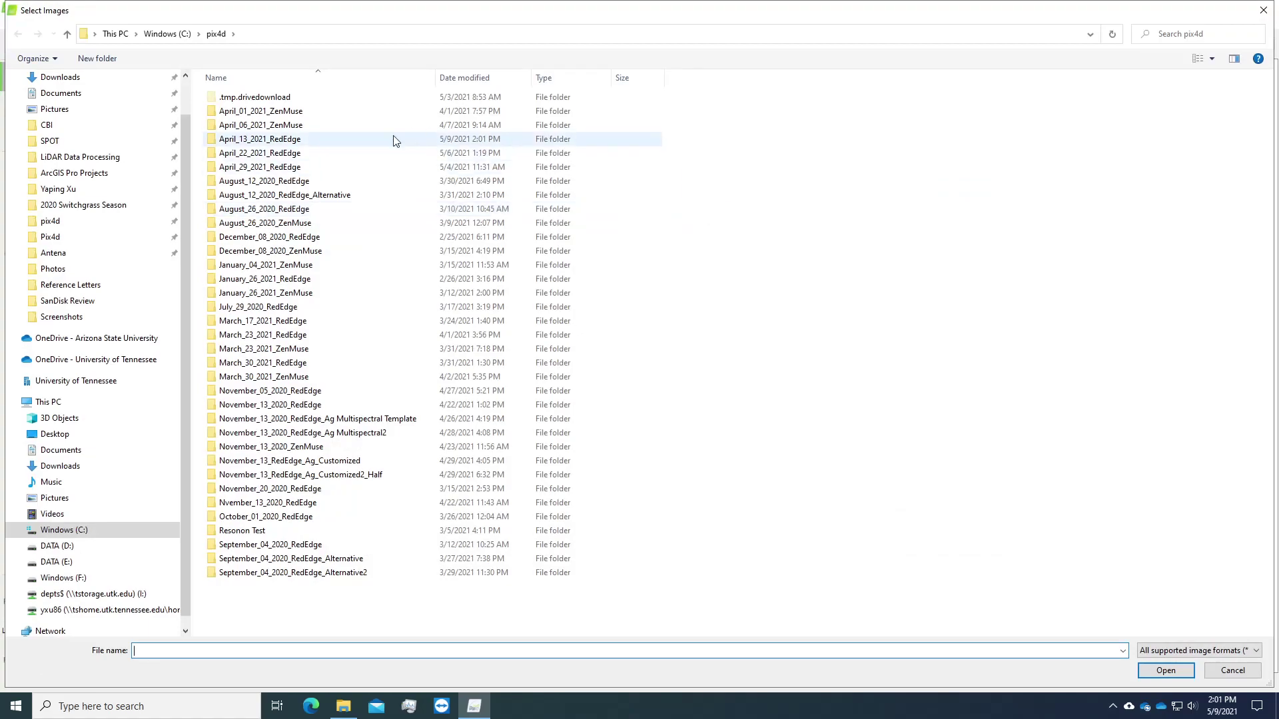
left_click(66, 563)
double_click(264, 112)
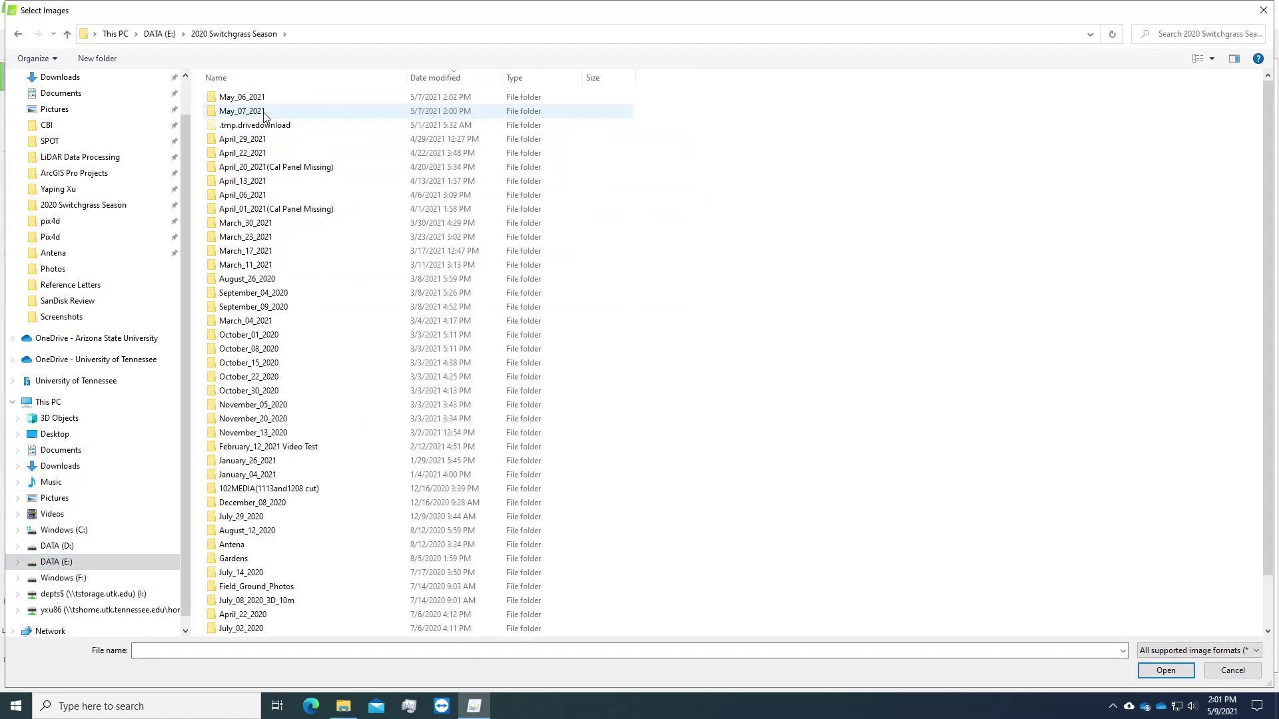
double_click(238, 182)
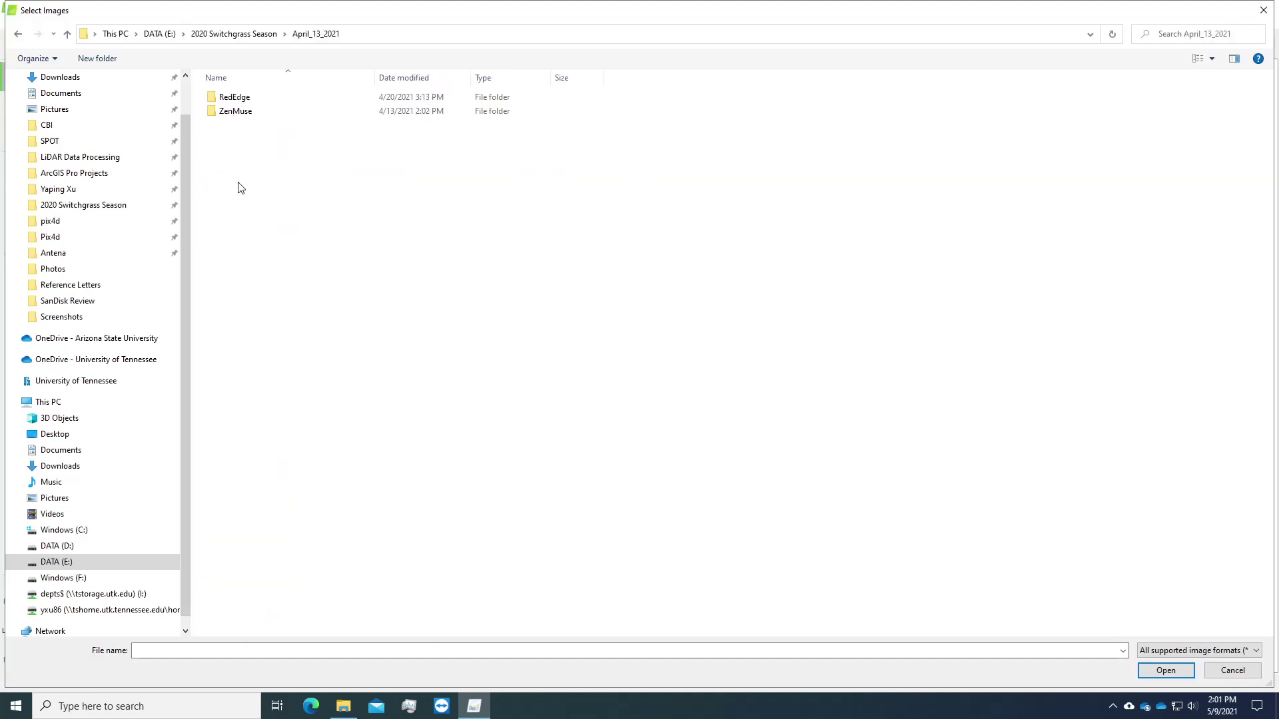
double_click(260, 101)
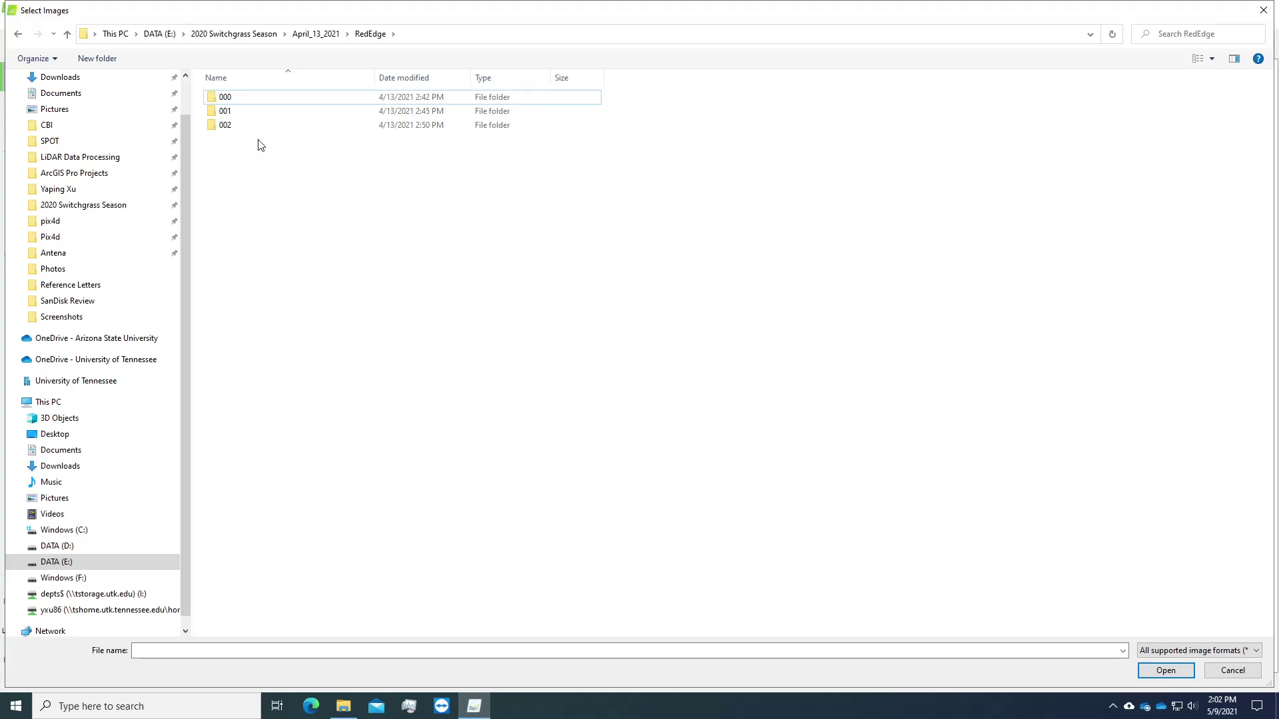
Add folder 000's images IMG_0007_1 through IMG_0199_5, 965 images in total.
double_click(245, 100)
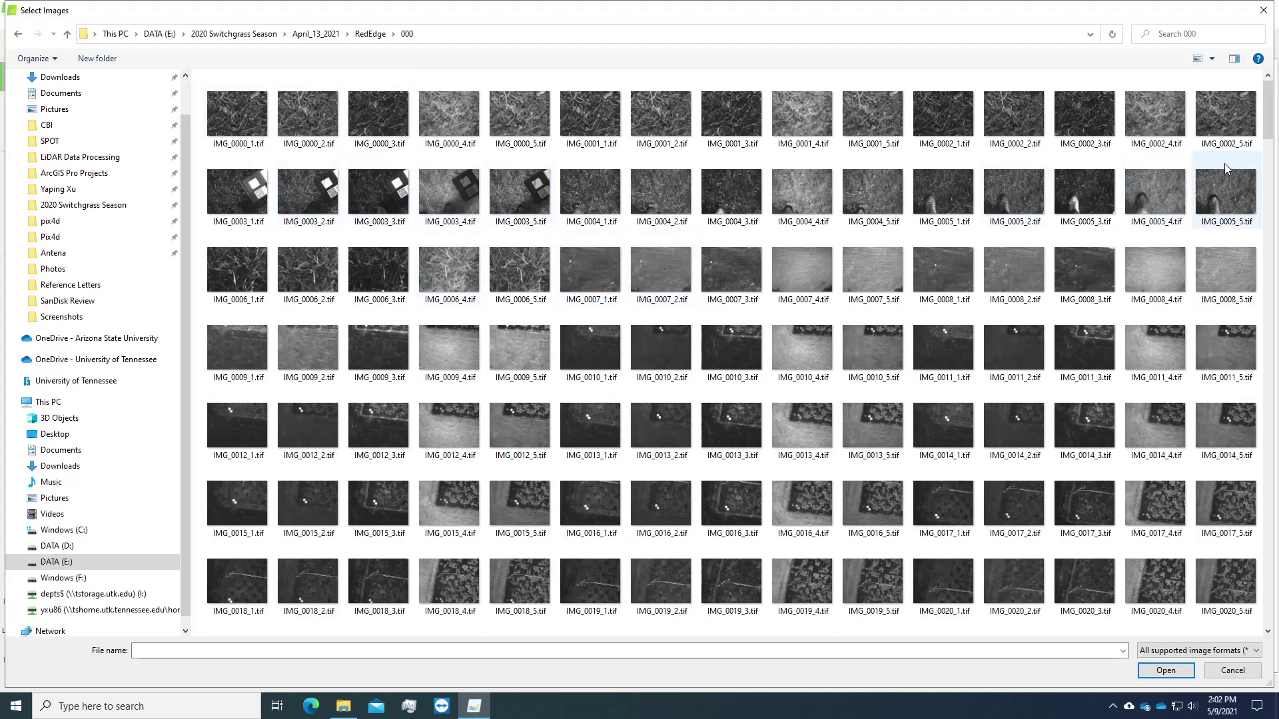
left_click_drag(1269, 120, 1267, 622)
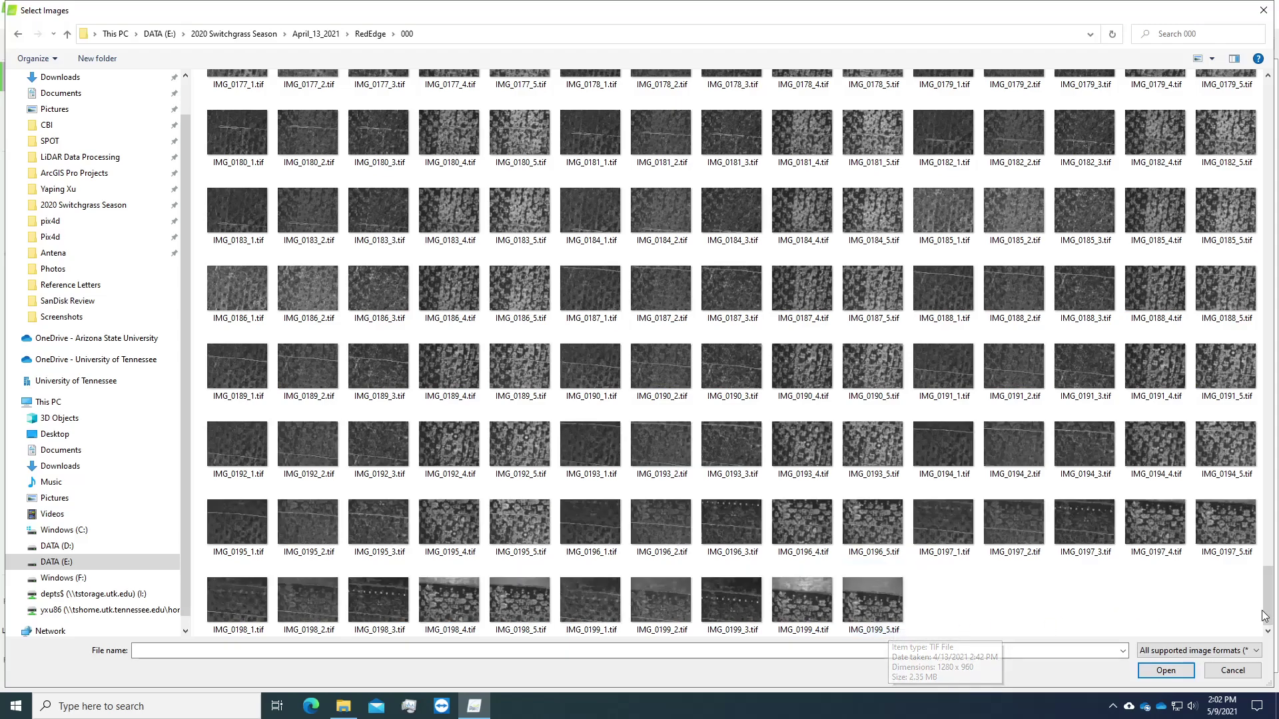
left_click_drag(1267, 609, 1268, 113)
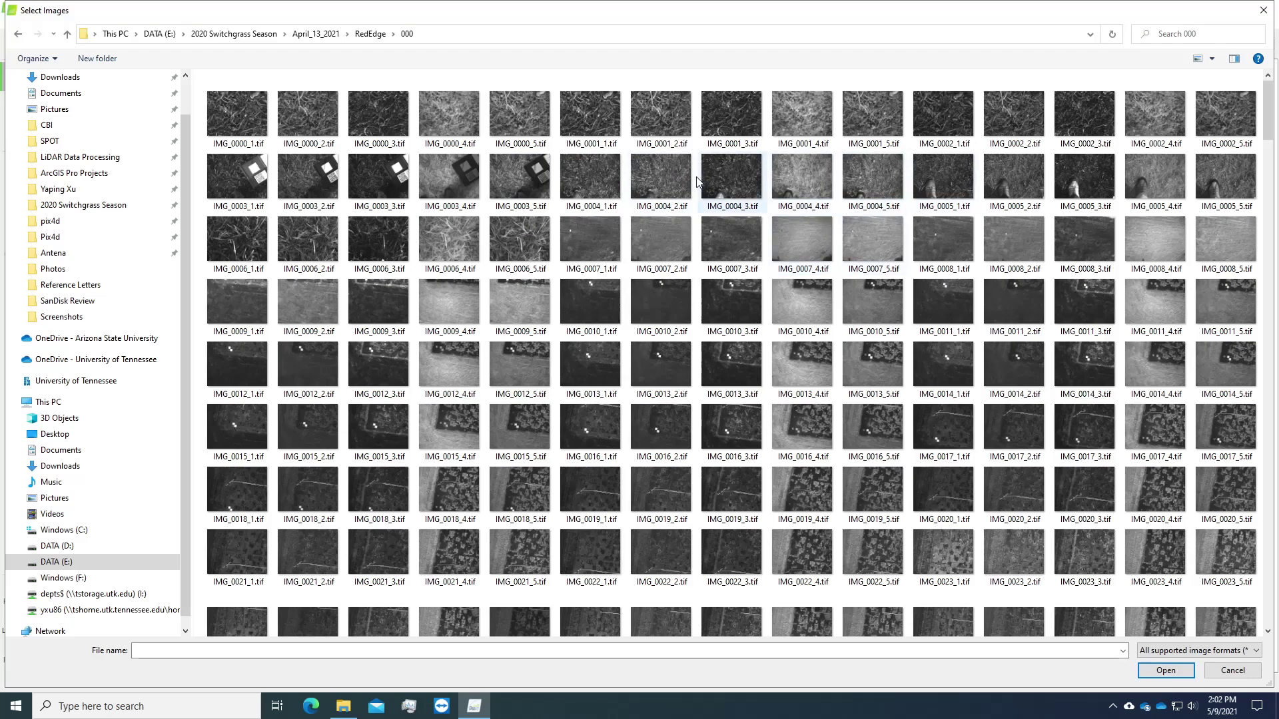
left_click(517, 246)
left_click(255, 123, "shift")
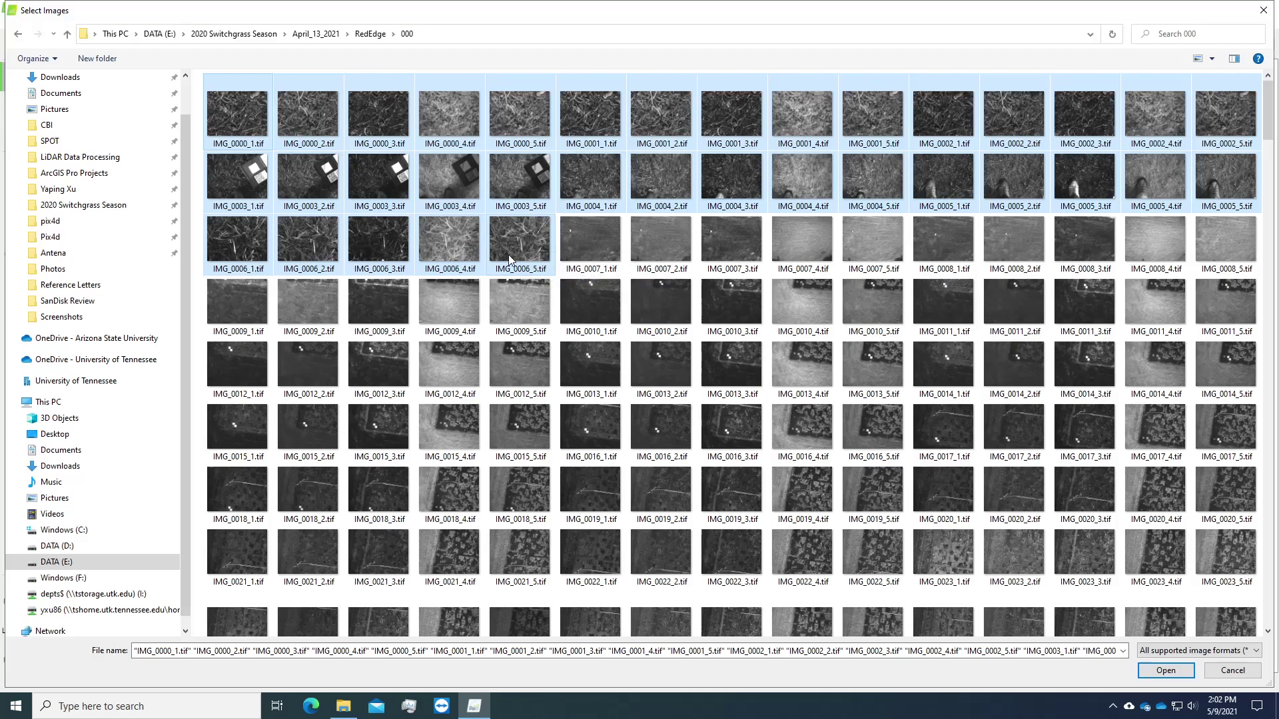
left_click(582, 254)
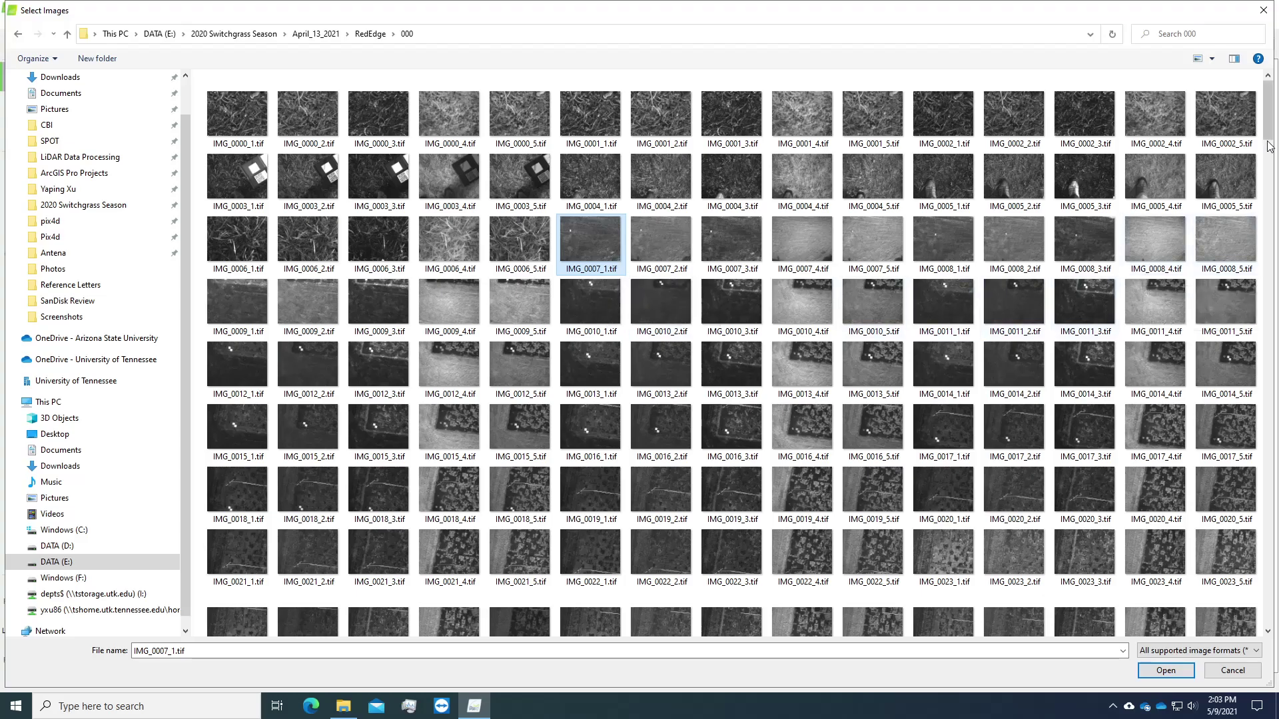
left_click_drag(1268, 129, 1268, 618)
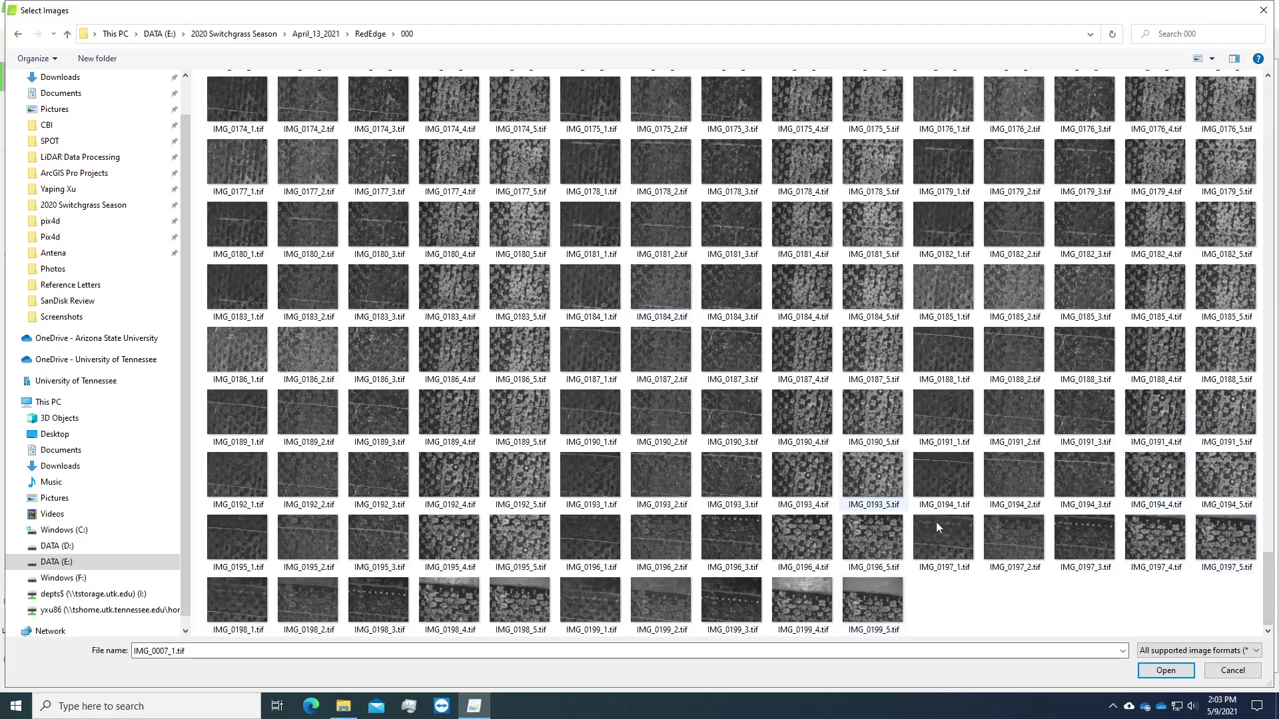
left_click(889, 617, "shift")
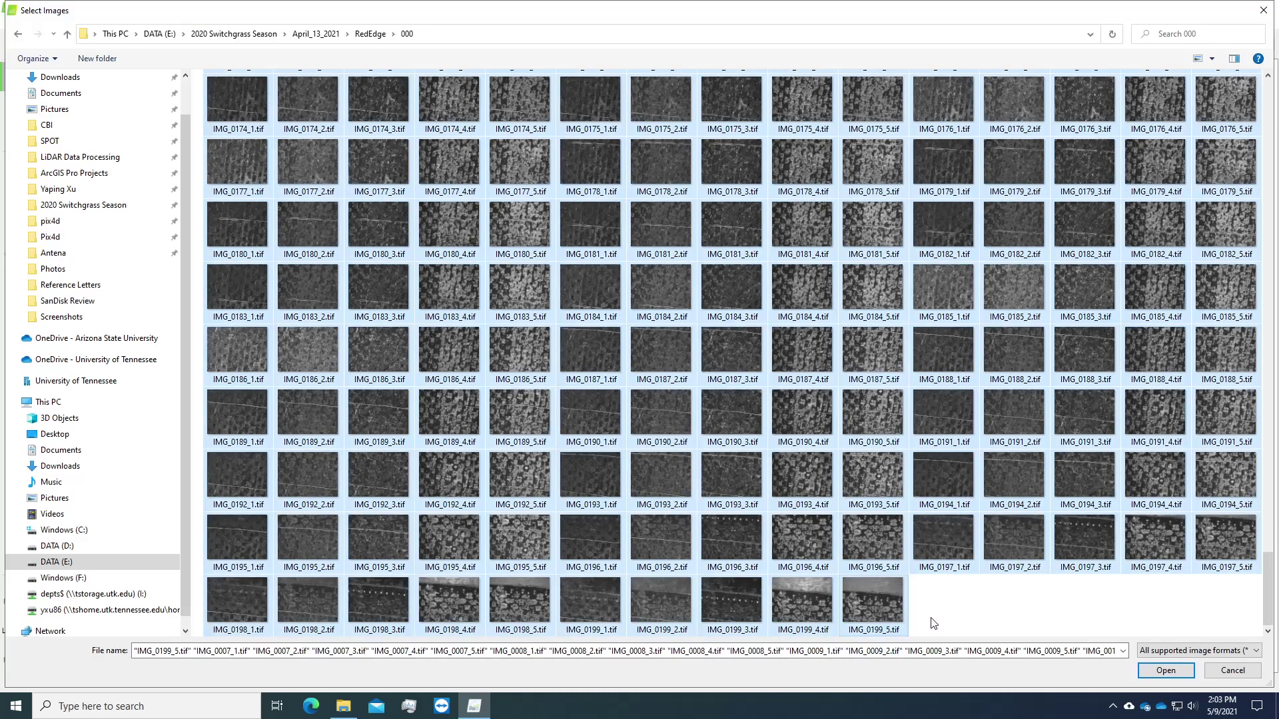
left_click(1150, 675)
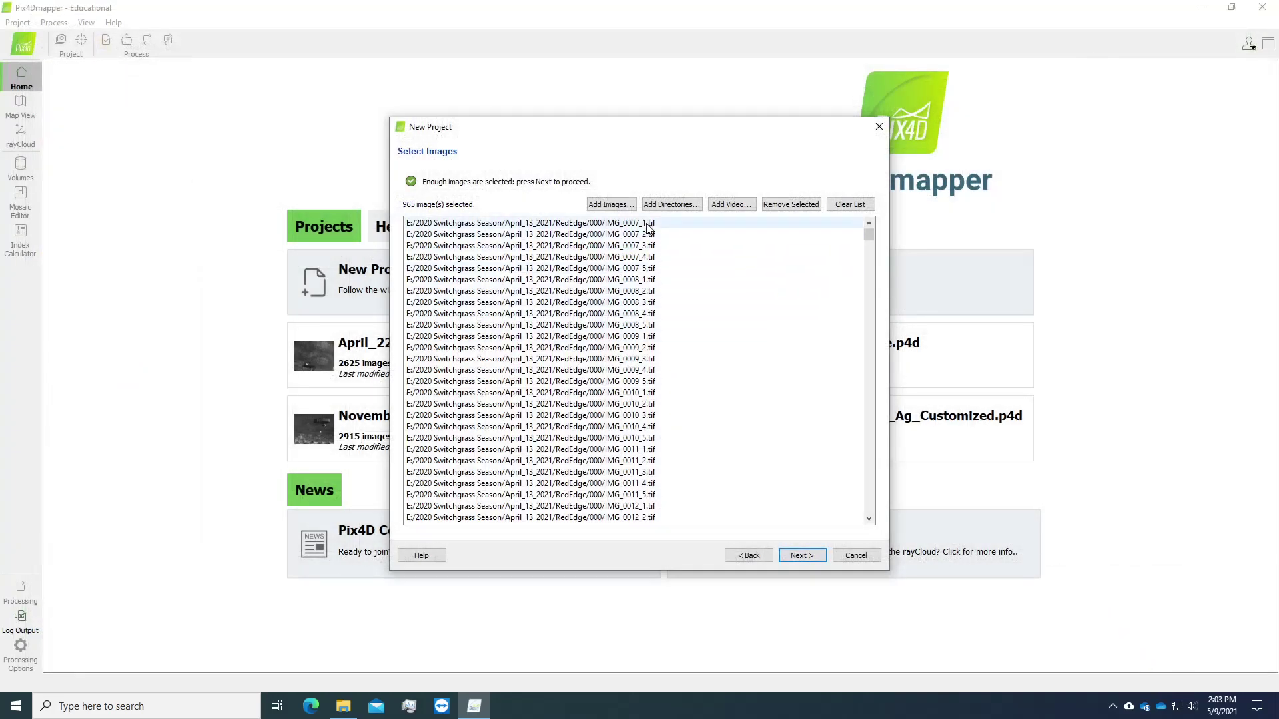
Add folder 001's images IMG_0200_1 through IMG_0399_5 to the image list.
left_click(611, 205)
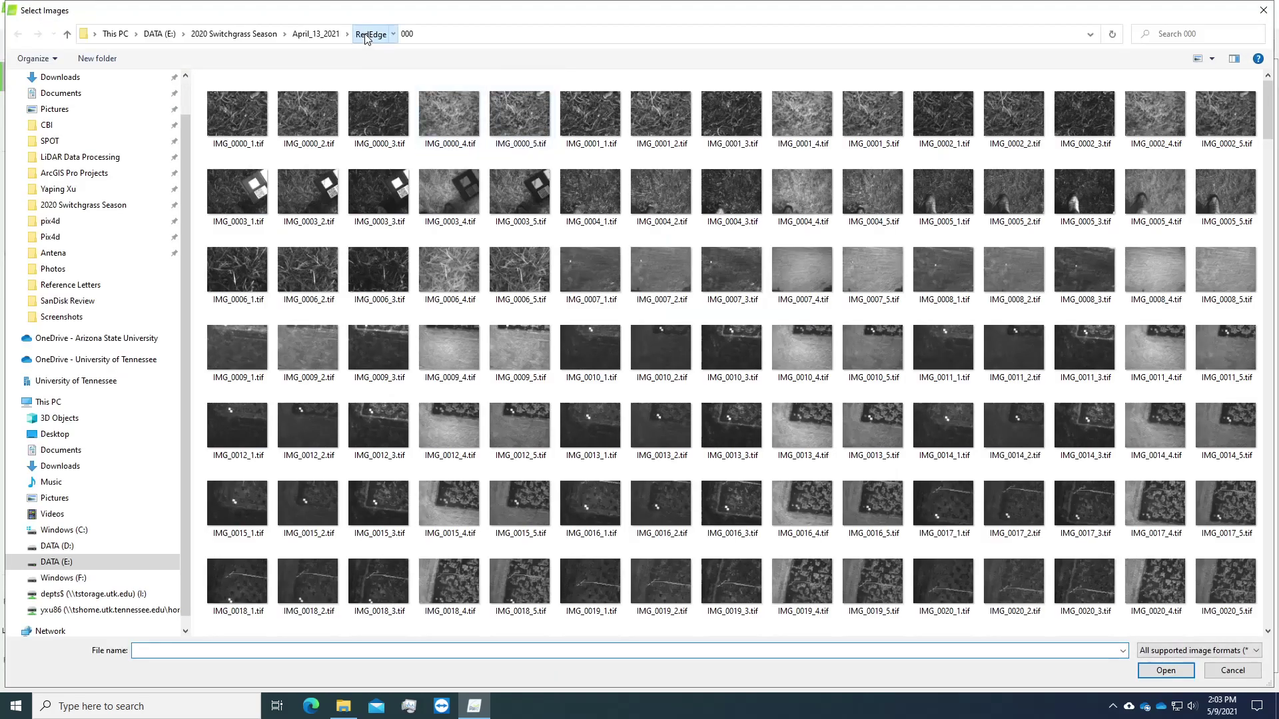
left_click(370, 34)
double_click(297, 112)
left_click(247, 117)
left_click_drag(1265, 128, 1261, 593)
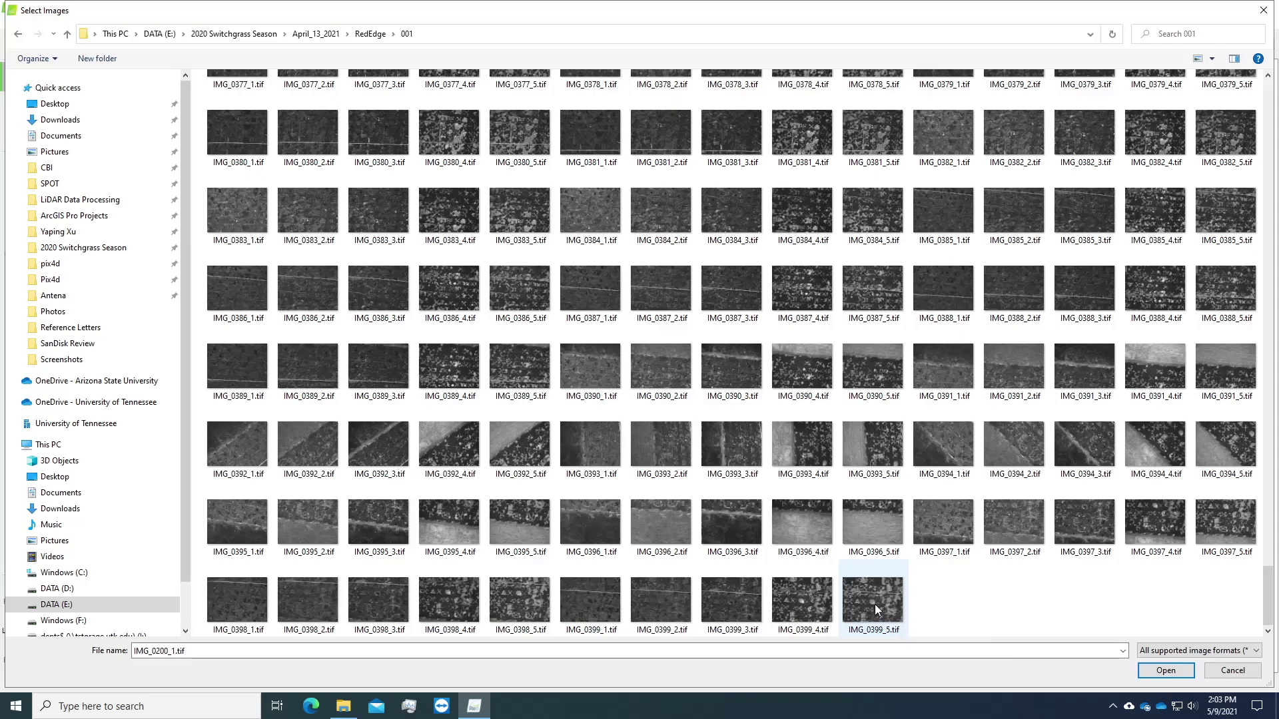
left_click(874, 605, "shift")
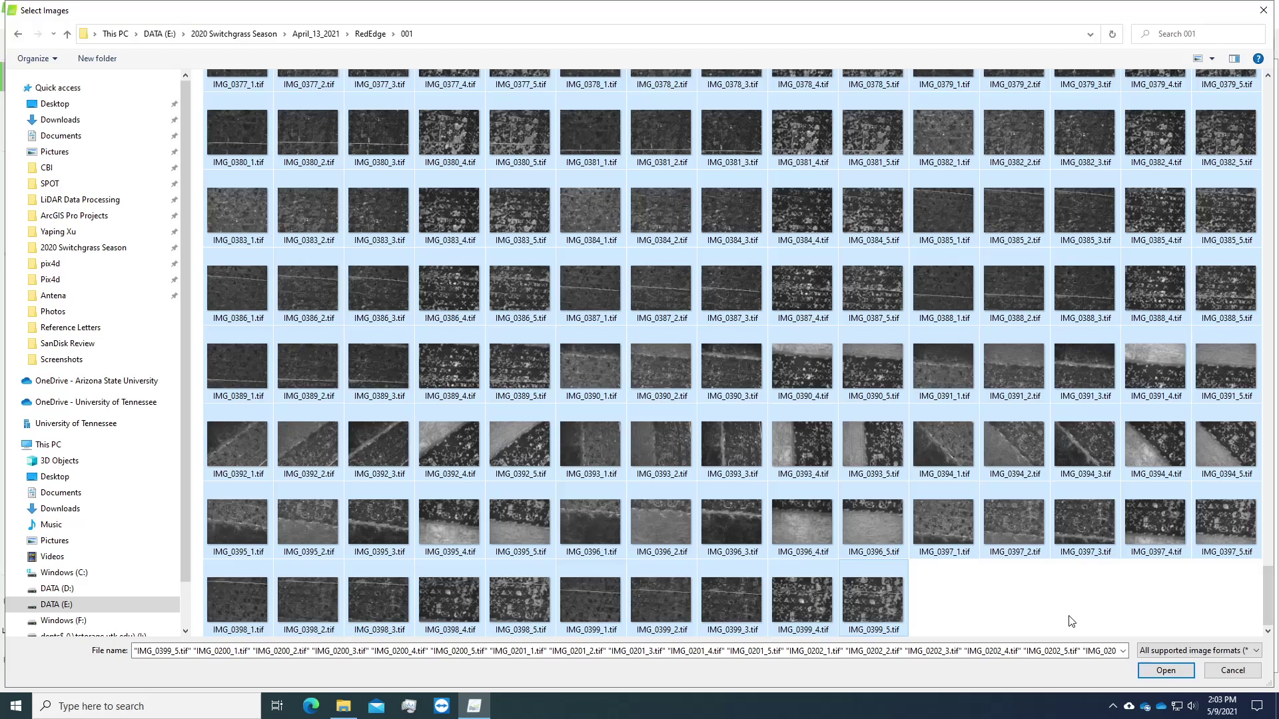
left_click(1155, 672)
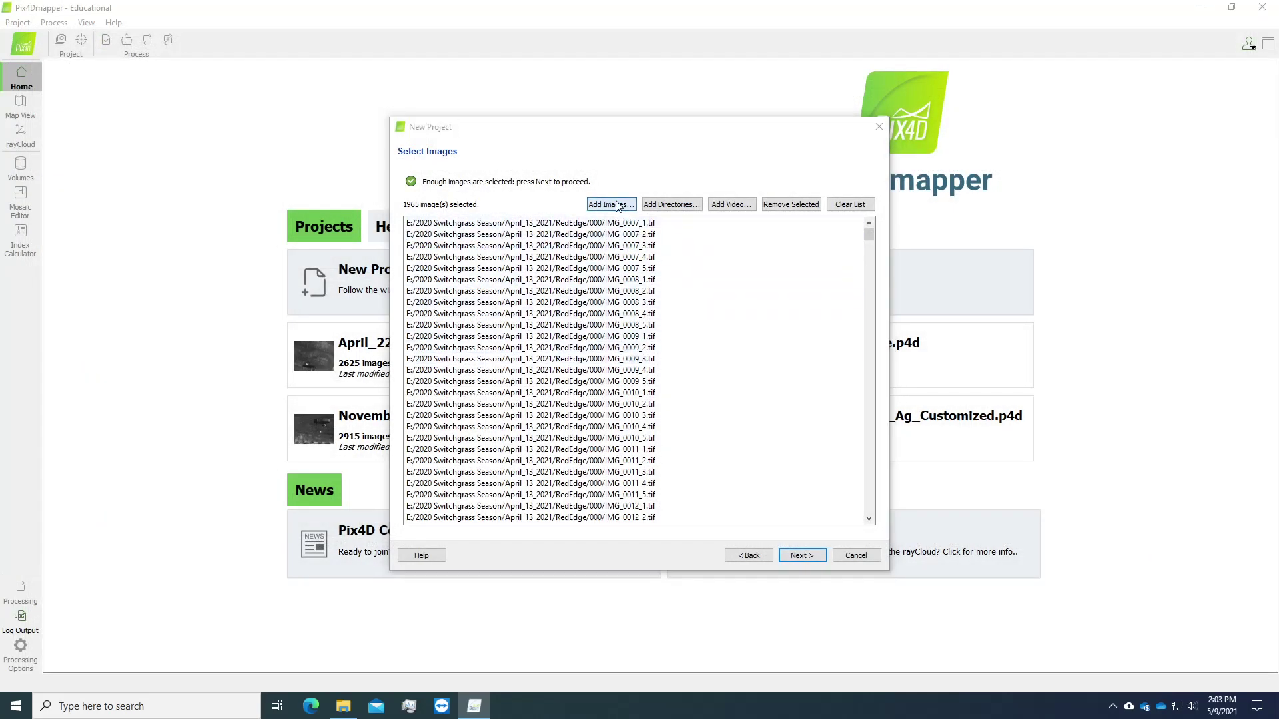
left_click(617, 205)
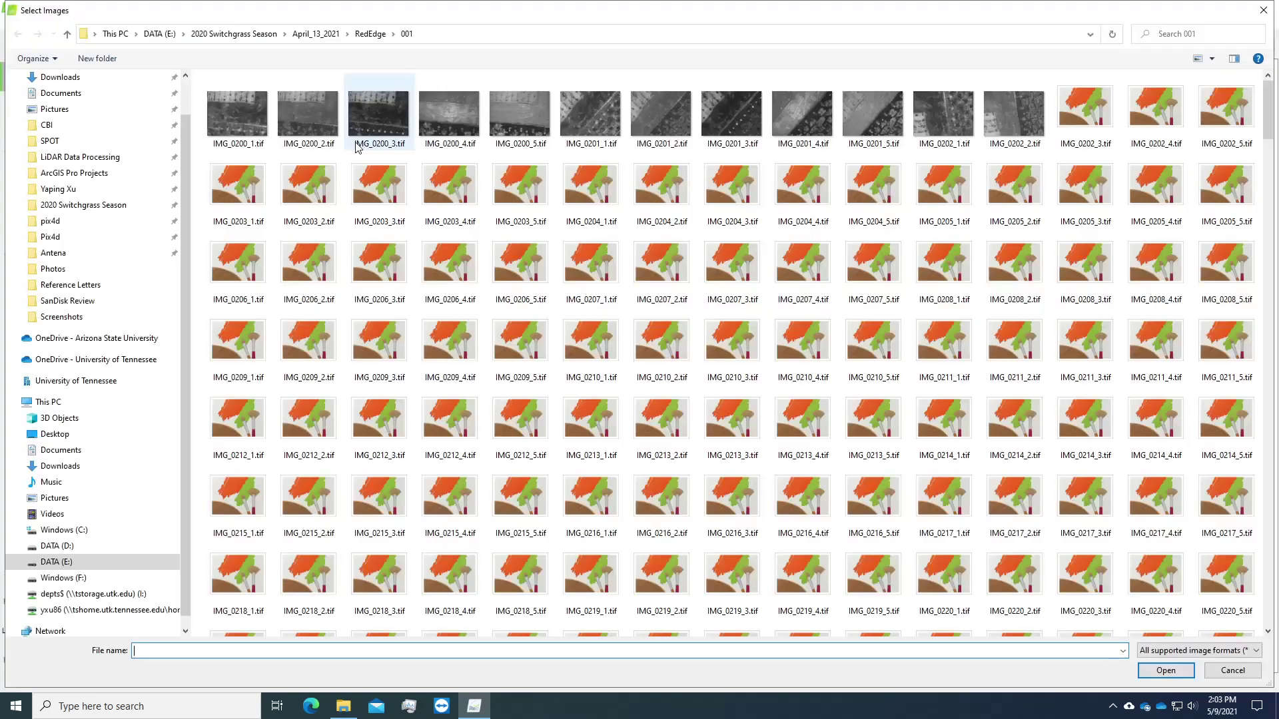
Add folder 002's images IMG_0400_1 through IMG_0537_5 for 2655 images, then start EXIF reading.
left_click(366, 34)
left_click(278, 111)
double_click(264, 125)
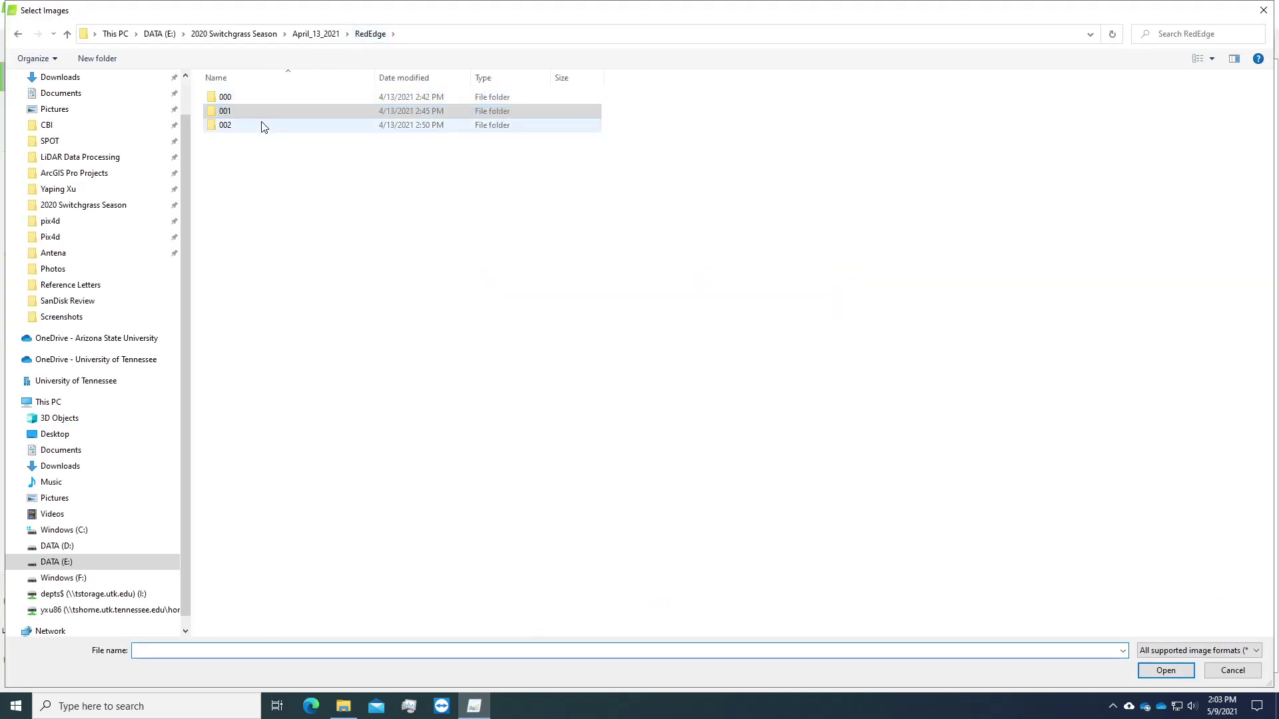
left_click(253, 129)
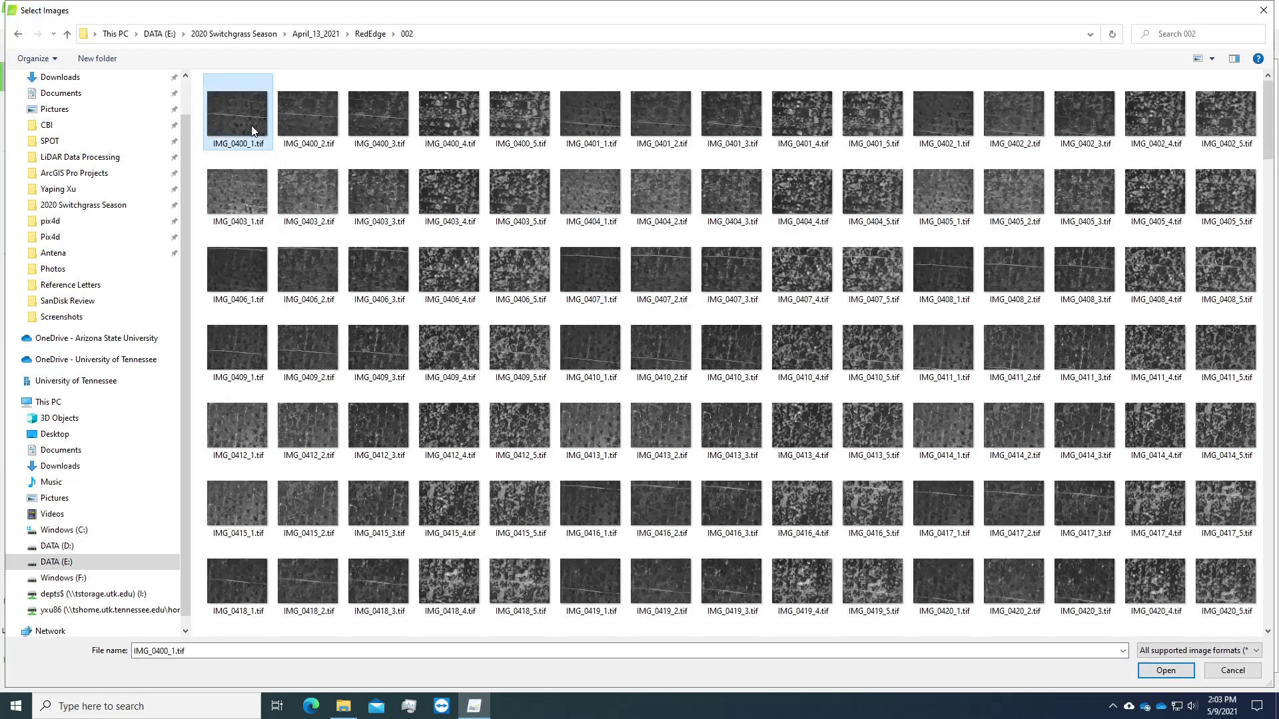
left_click_drag(1270, 170, 1270, 630)
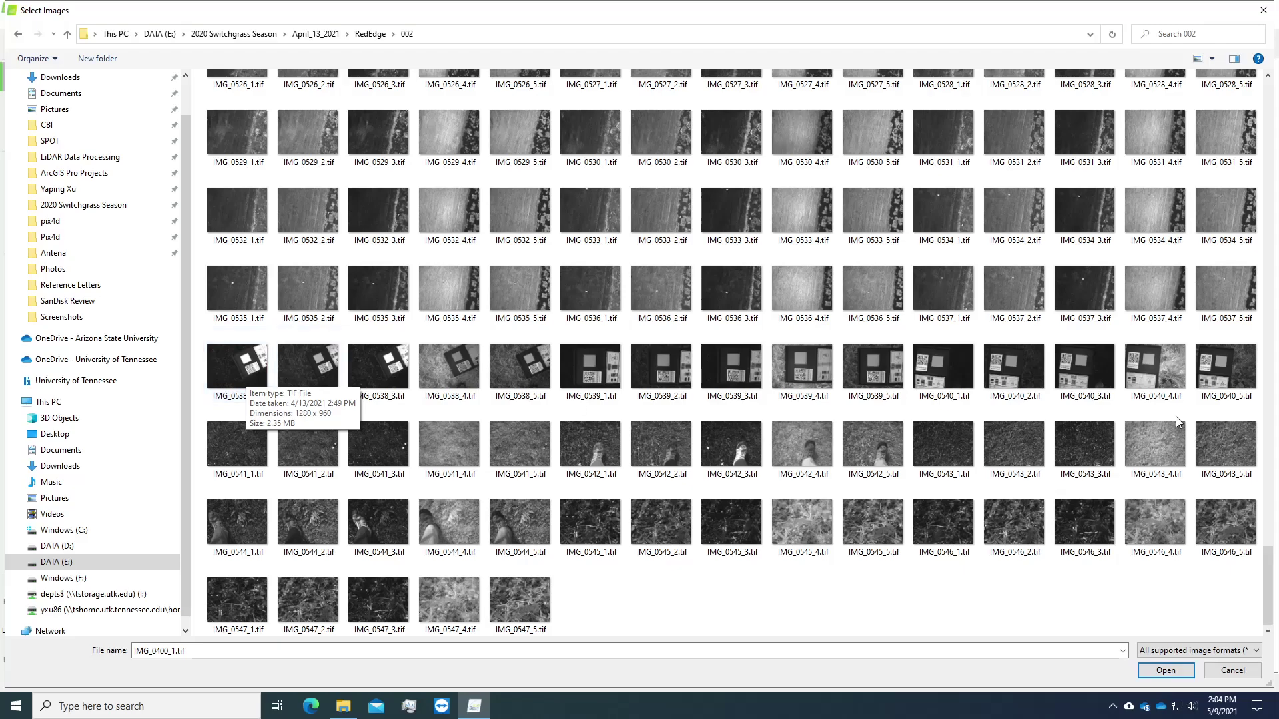
left_click(1241, 301, "shift")
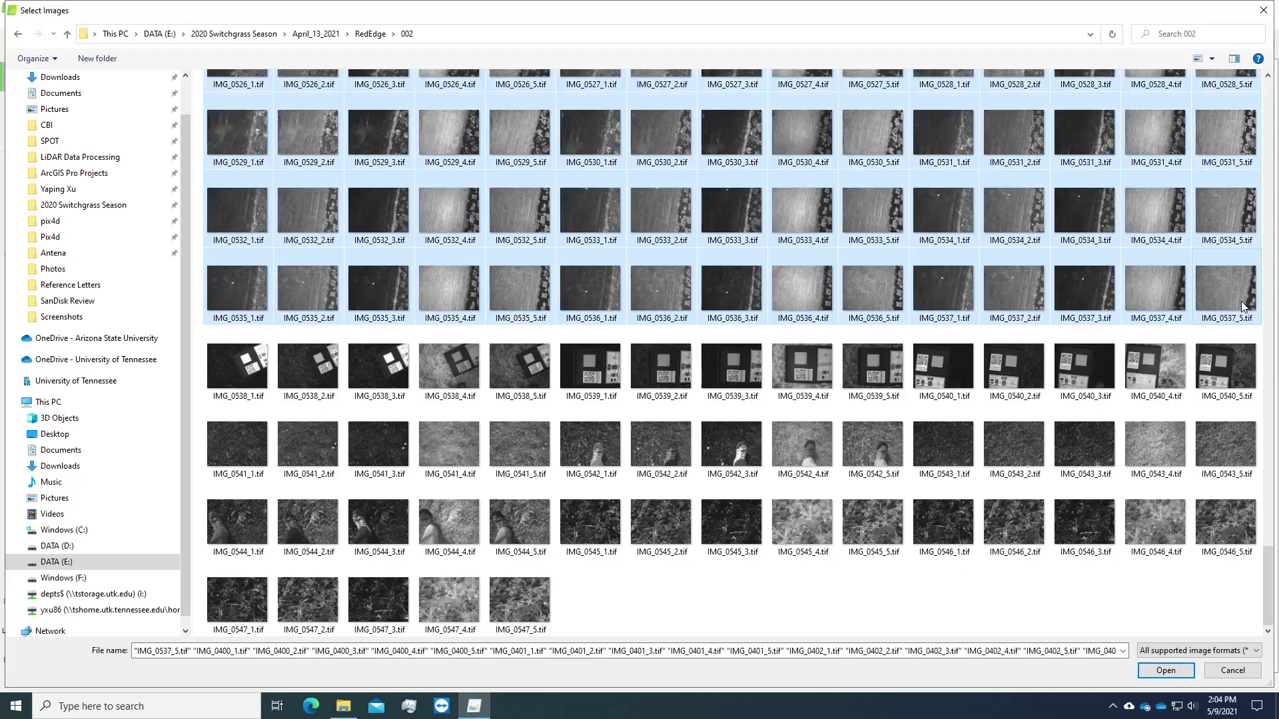
left_click(1167, 673)
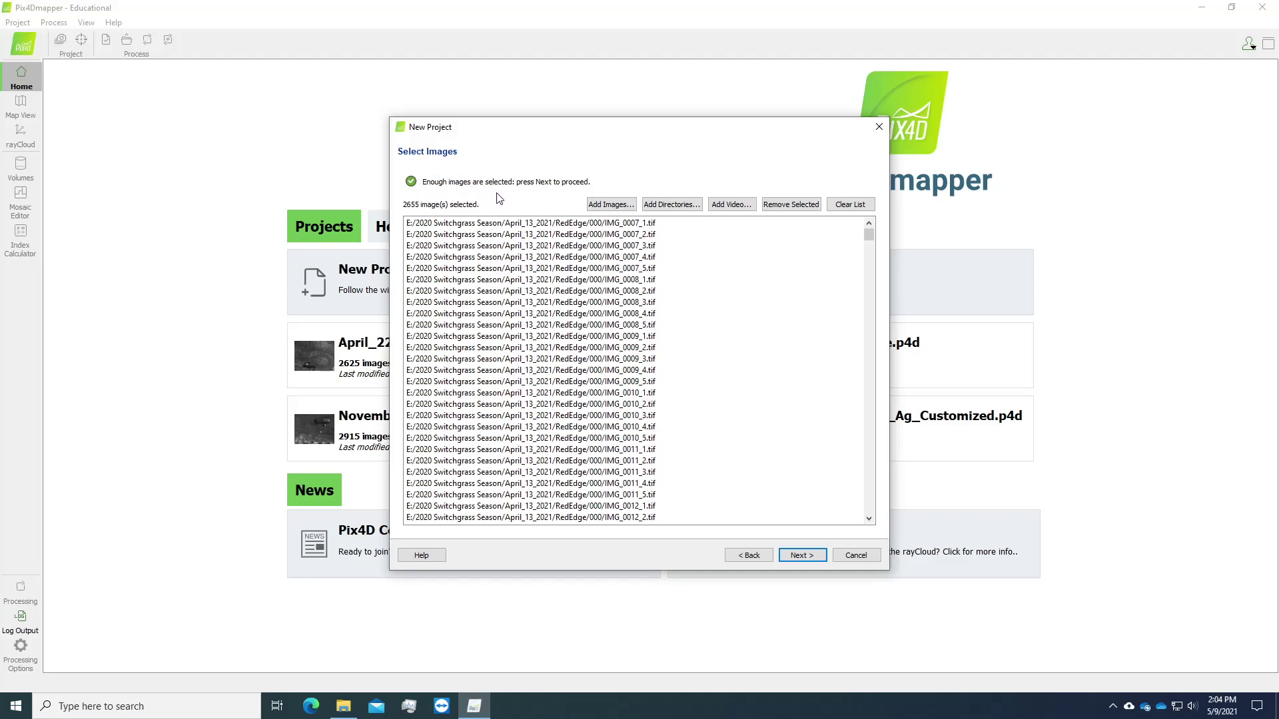
left_click(798, 556)
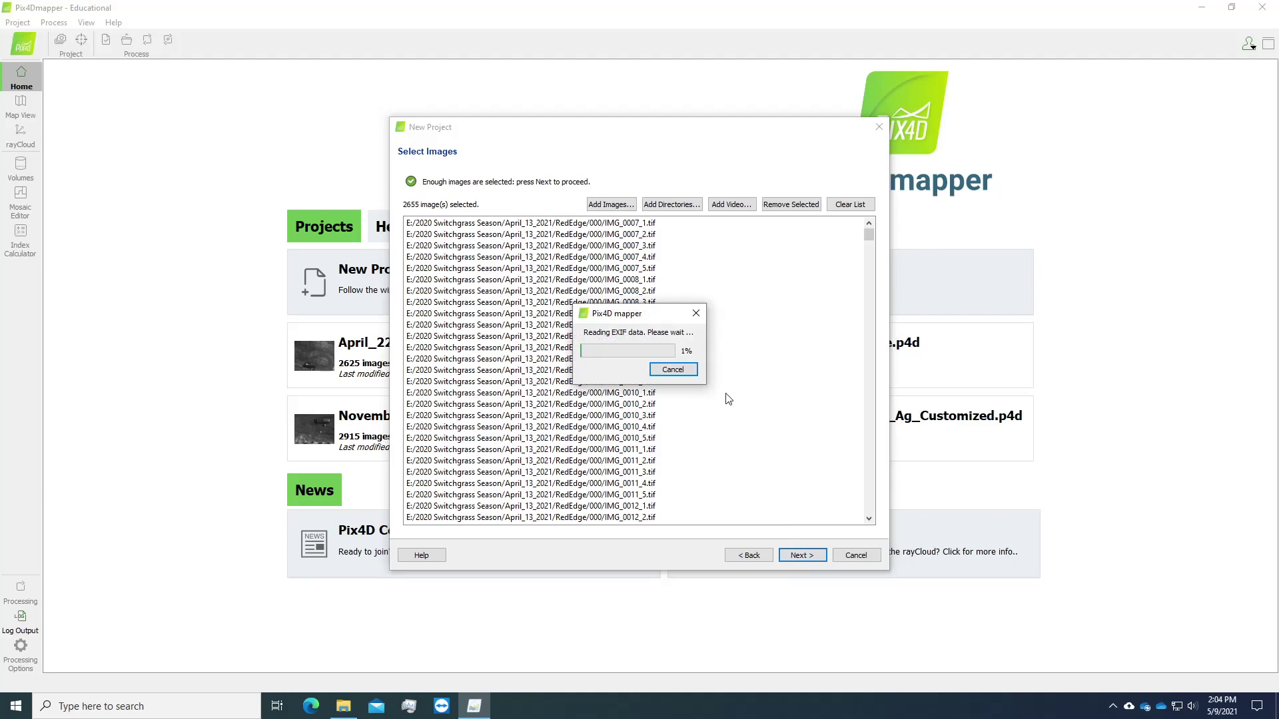